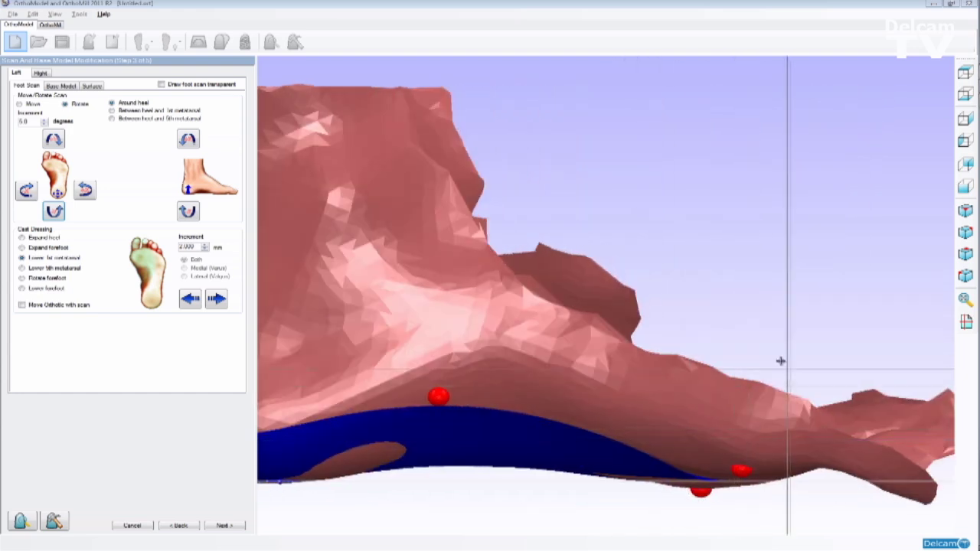
Step: Lower the 1st metatarsal area of the foot scan by two increments
left_click(216, 298)
left_click(217, 300)
Step: Draw the foot scan transparent and view foot and base from an oblique angle
middle_click_drag(397, 317, 521, 335)
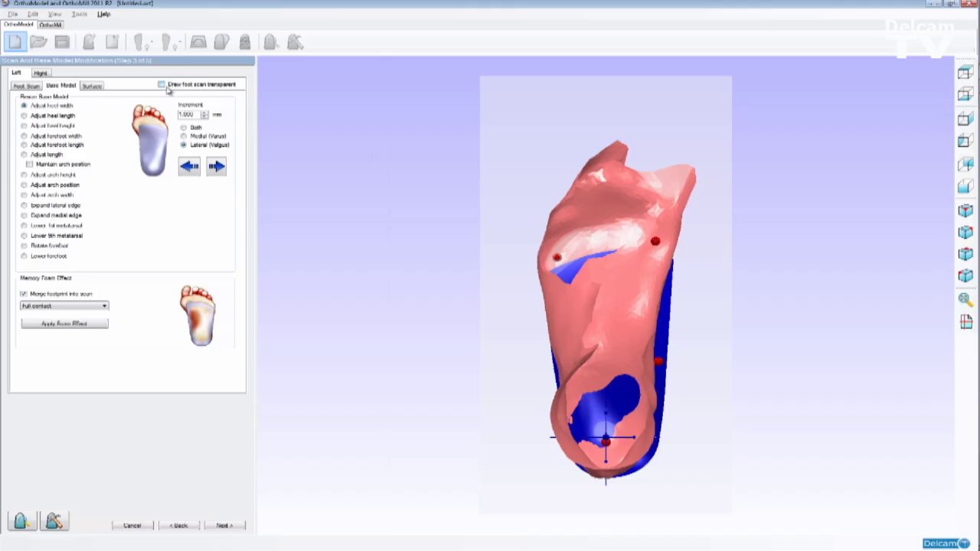
left_click(163, 85)
scroll(649, 301, "up", 1)
scroll(637, 357, "up", 1)
scroll(587, 328, "up", 2)
scroll(574, 306, "up", 2)
middle_click_drag(589, 212, 573, 230)
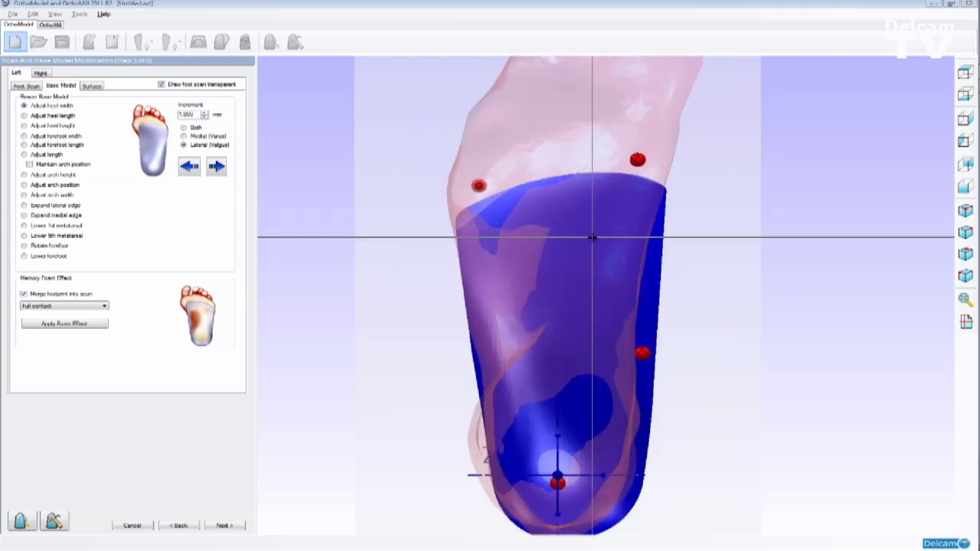
mouse_move(601, 457)
middle_mouse_down()
mouse_move(664, 376)
mouse_move(541, 300)
middle_mouse_up()
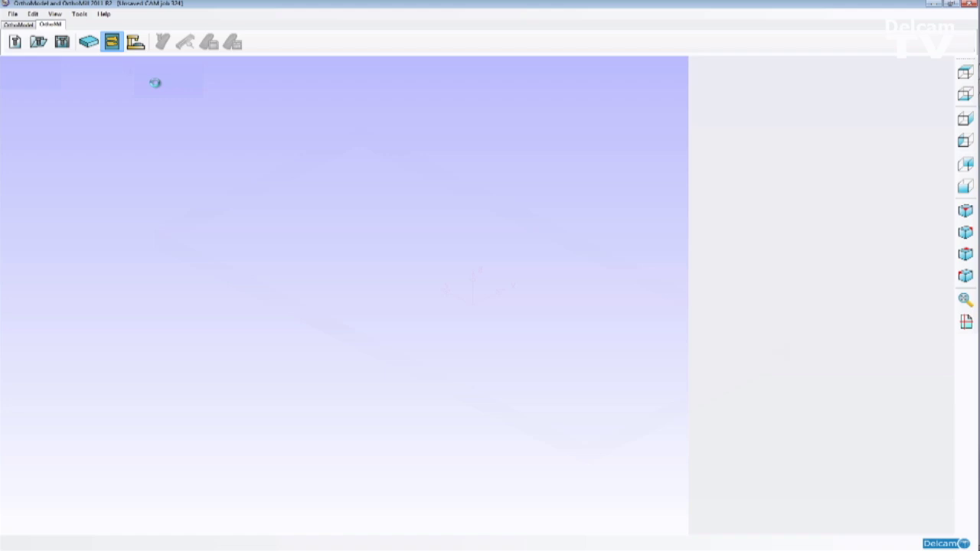
Step: Add the 27557 - Thiago1.ort orthotic to the block, then move and rotate it into place
left_click(48, 151)
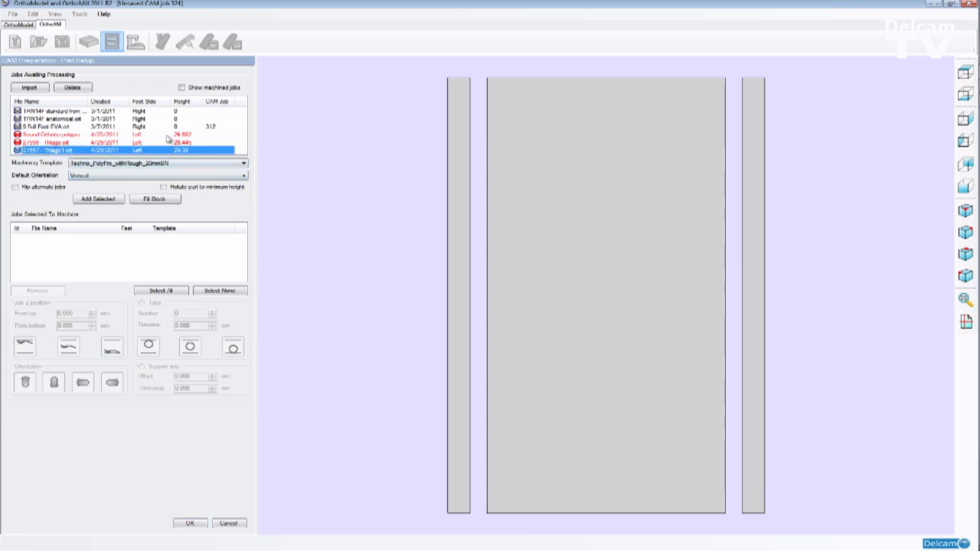
left_click(95, 200)
mouse_move(543, 129)
left_mouse_down()
mouse_move(568, 133)
mouse_move(539, 390)
mouse_move(685, 288)
mouse_move(564, 127)
mouse_move(556, 143)
left_mouse_up()
mouse_move(608, 95)
left_mouse_down()
mouse_move(636, 125)
mouse_move(554, 245)
mouse_move(515, 208)
mouse_move(565, 158)
left_mouse_up()
Step: Stand the orthotic upright, shift it up and right on the block, and confirm the layout
left_click(51, 383)
left_click_drag(533, 179, 553, 149)
left_click(192, 525)
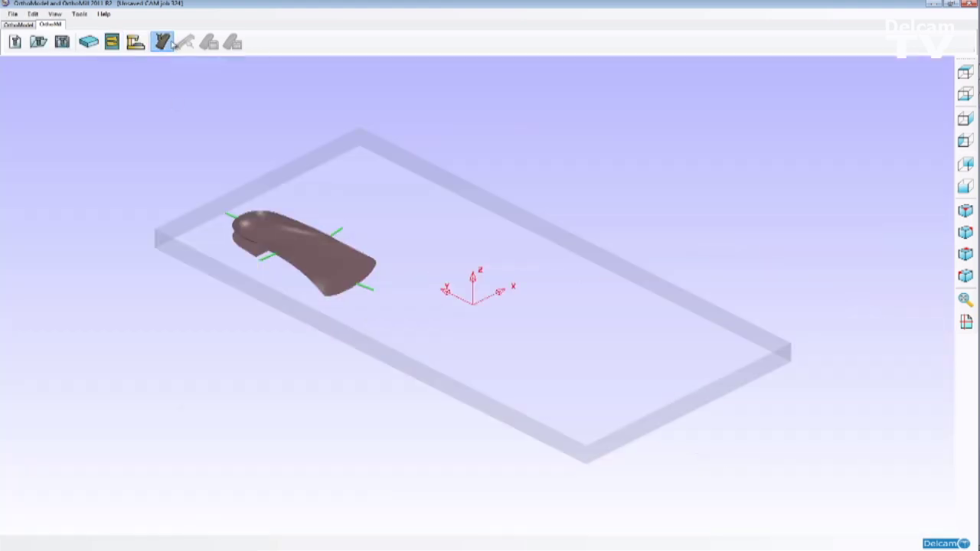
Step: Calculate the job's toolpaths and simulate the Top toolpath
left_click(172, 43)
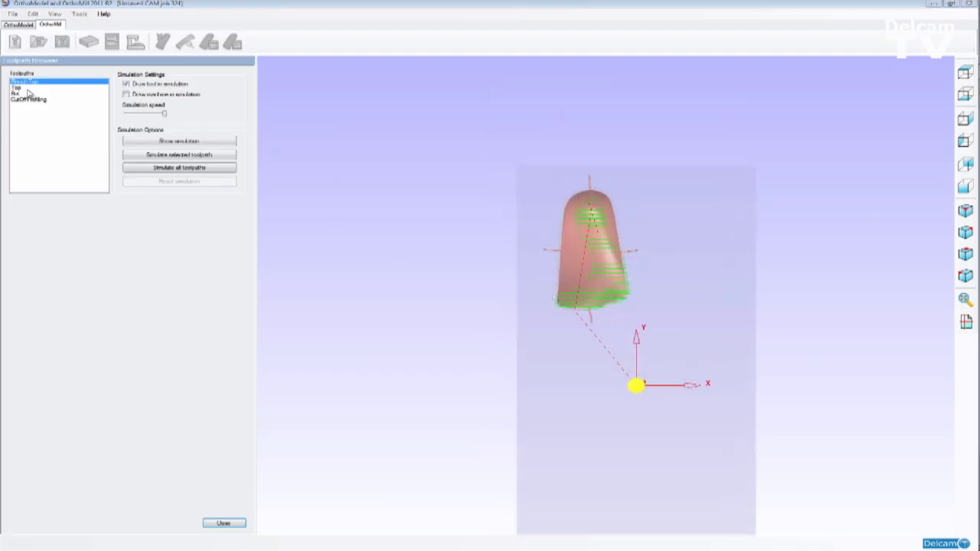
left_click(23, 87)
middle_click_drag(750, 361, 788, 207)
scroll(640, 334, "up", 5)
scroll(639, 335, "down", 3)
middle_click_drag(720, 258, 291, 143)
left_click(174, 155)
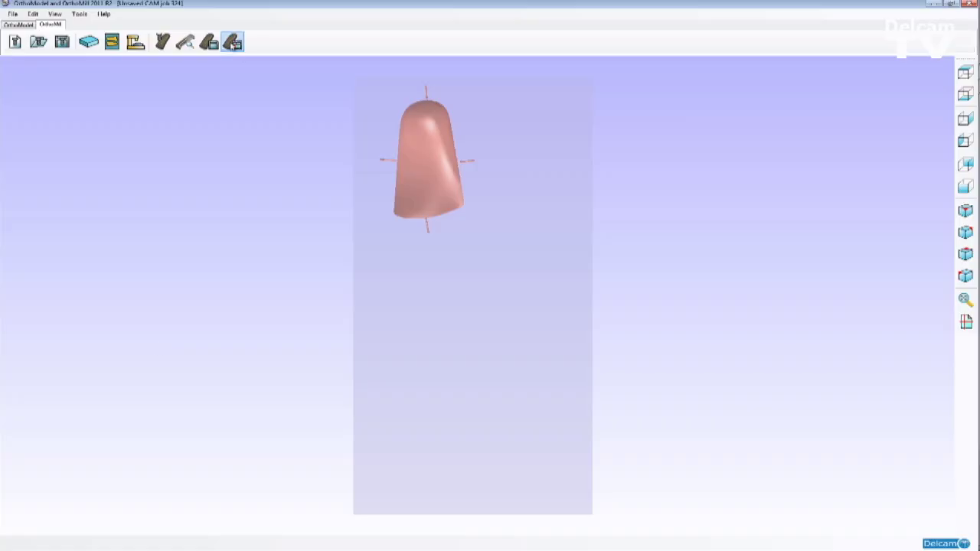
Step: Open the setup sheet for job 324 from the OrthoMill toolbar
left_click(232, 42)
Step: Show job 324's setup sheet in print preview with the left Thiago1 orthotic on the block
left_click(34, 501)
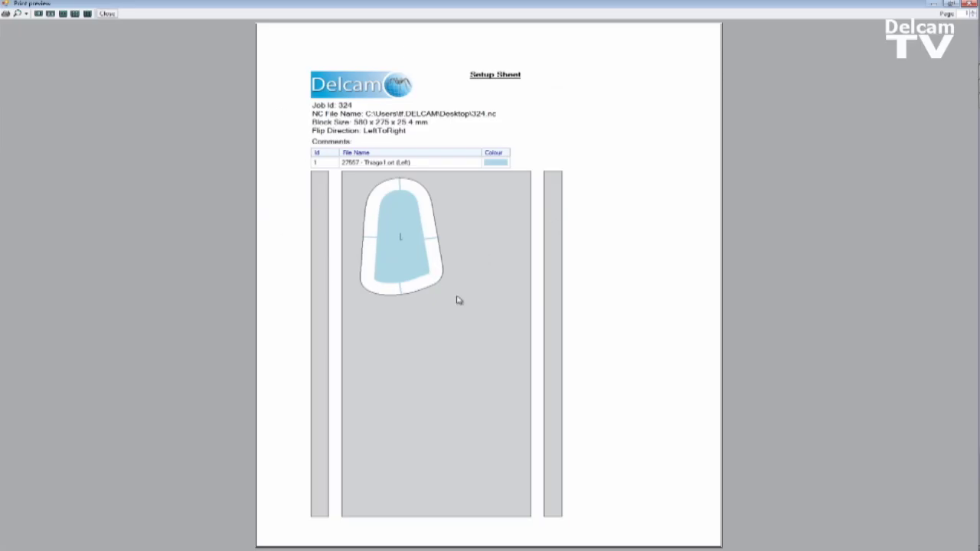